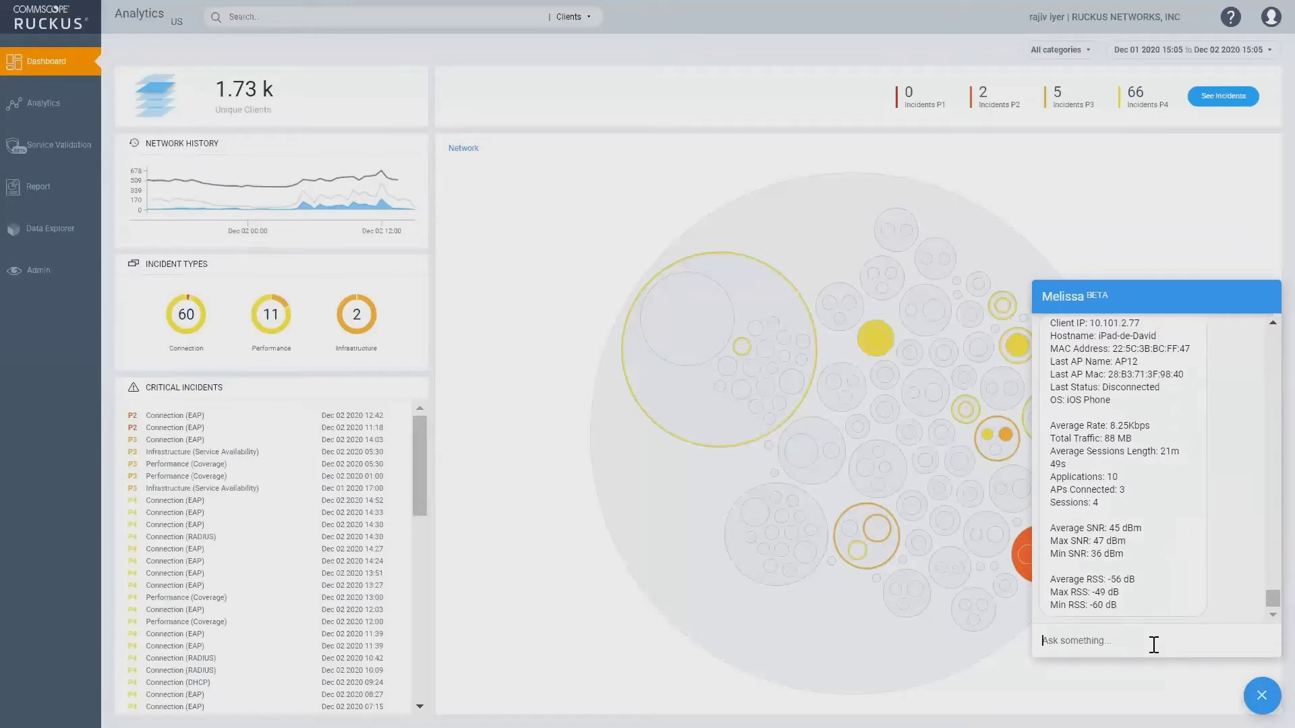
# Send 'Hi' to Melissa to get her greeting and sample network questions.
pyautogui.write('H')
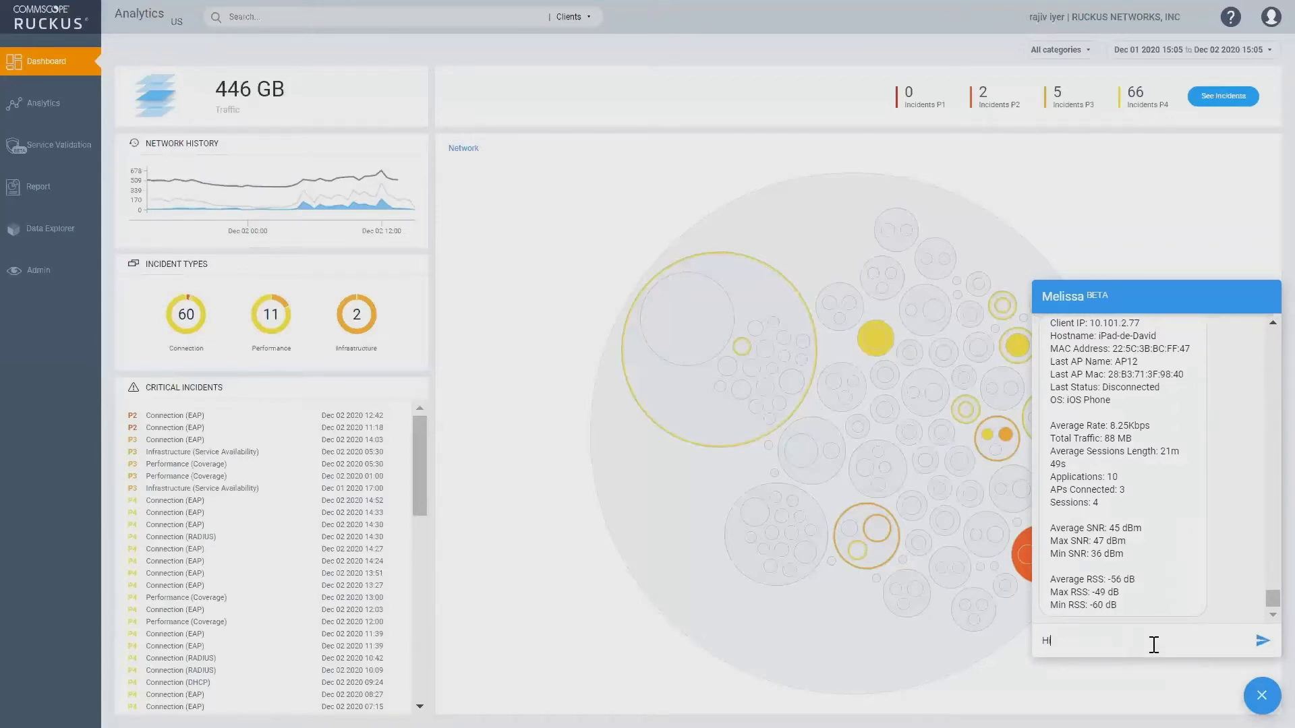
pyautogui.write('i')
pyautogui.press('Return')
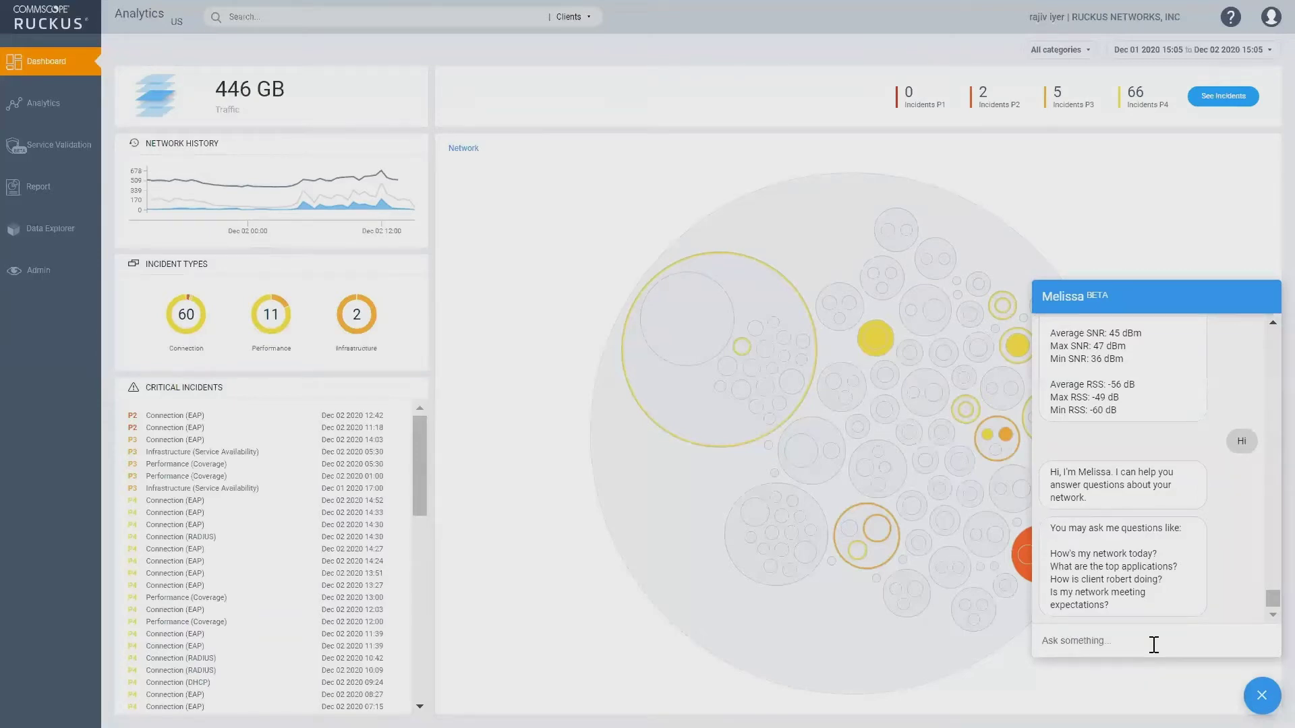
# Ask Melissa 'how was my network last week' for the Nov 21–28 summary.
pyautogui.write('how was')
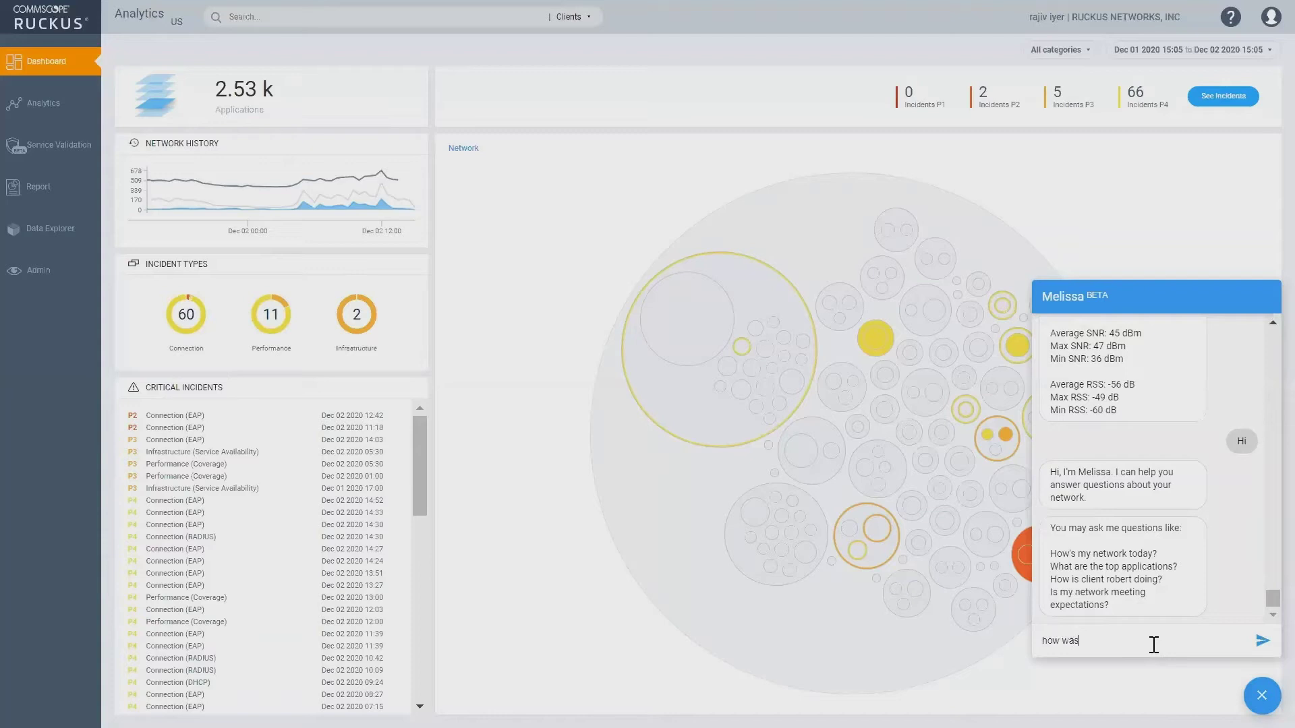
pyautogui.write(' my network ')
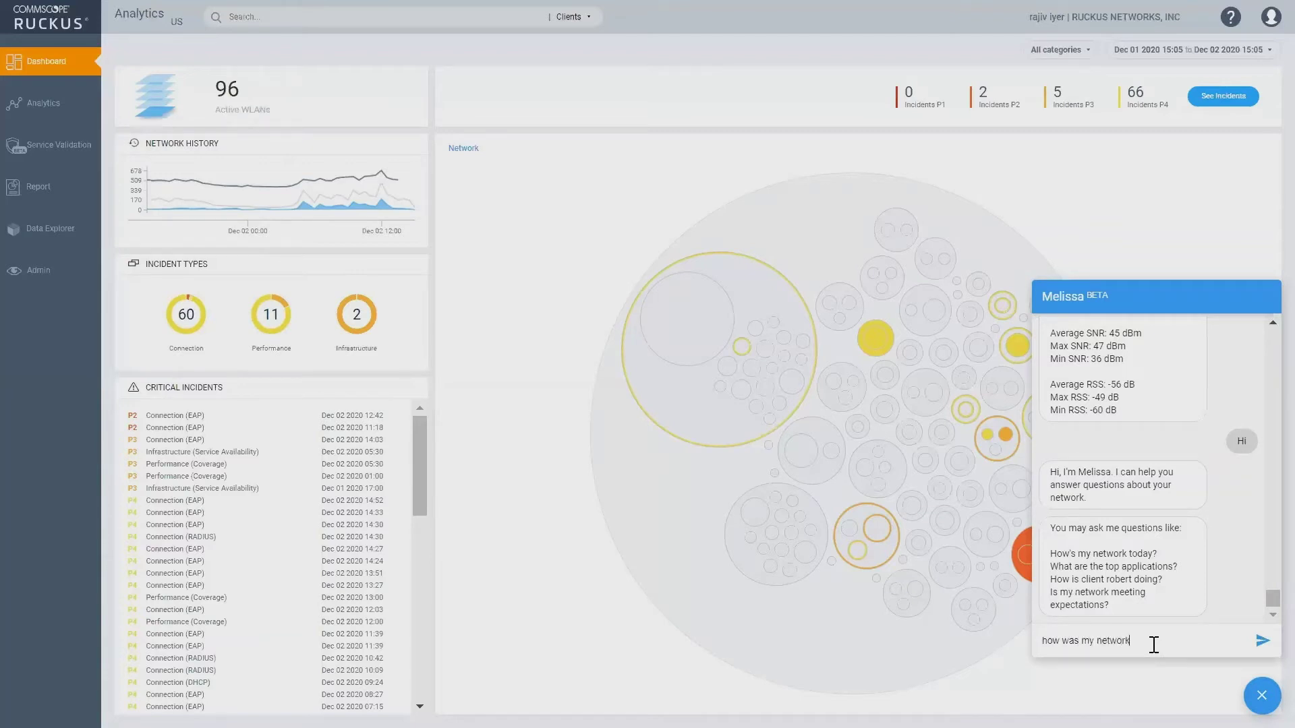
pyautogui.write('last week')
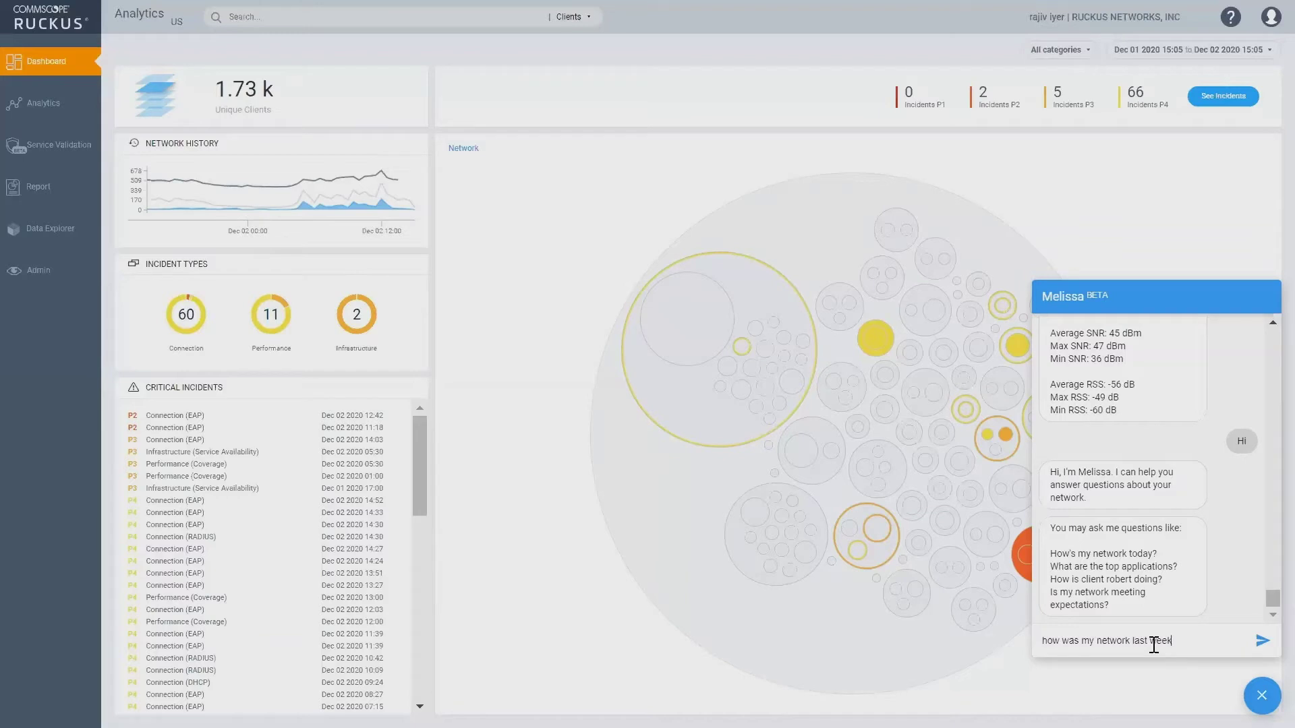
pyautogui.press('Return')
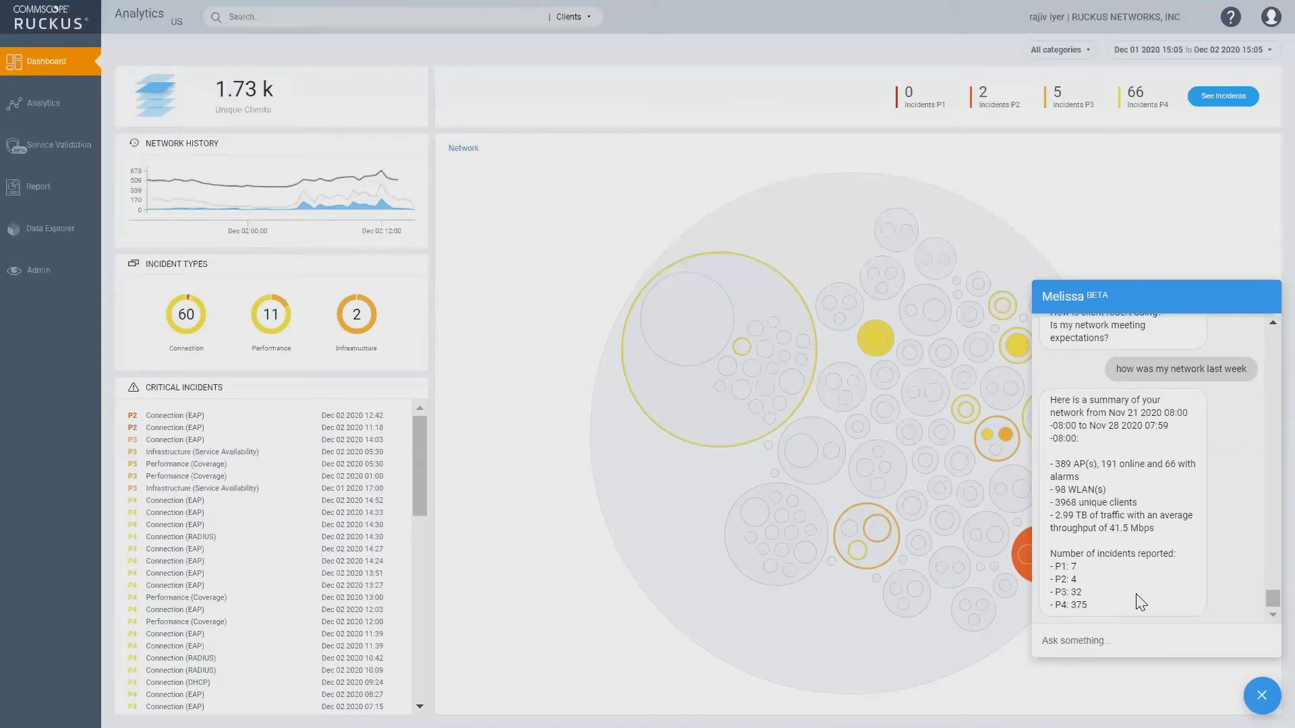
# Ask Melissa 'tell me about failures on the network' to see the 76 incidents breakdown.
pyautogui.write('te')
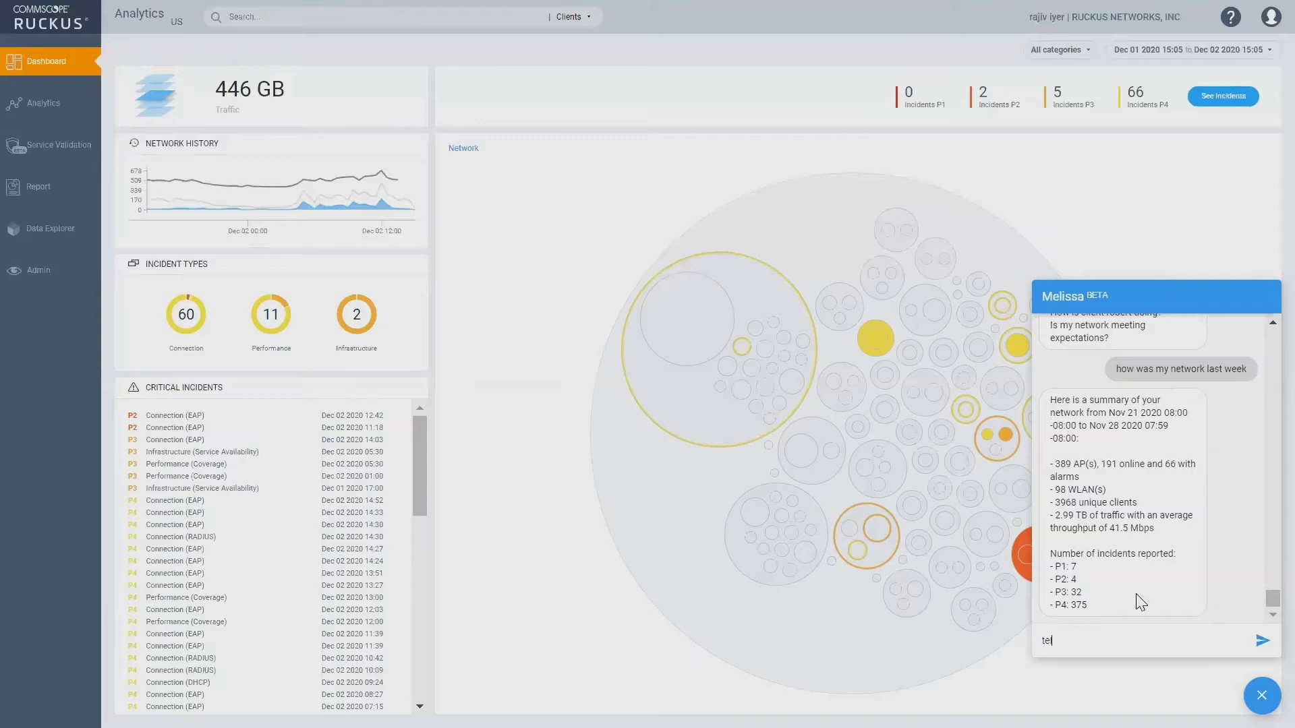
pyautogui.write('ll me ab')
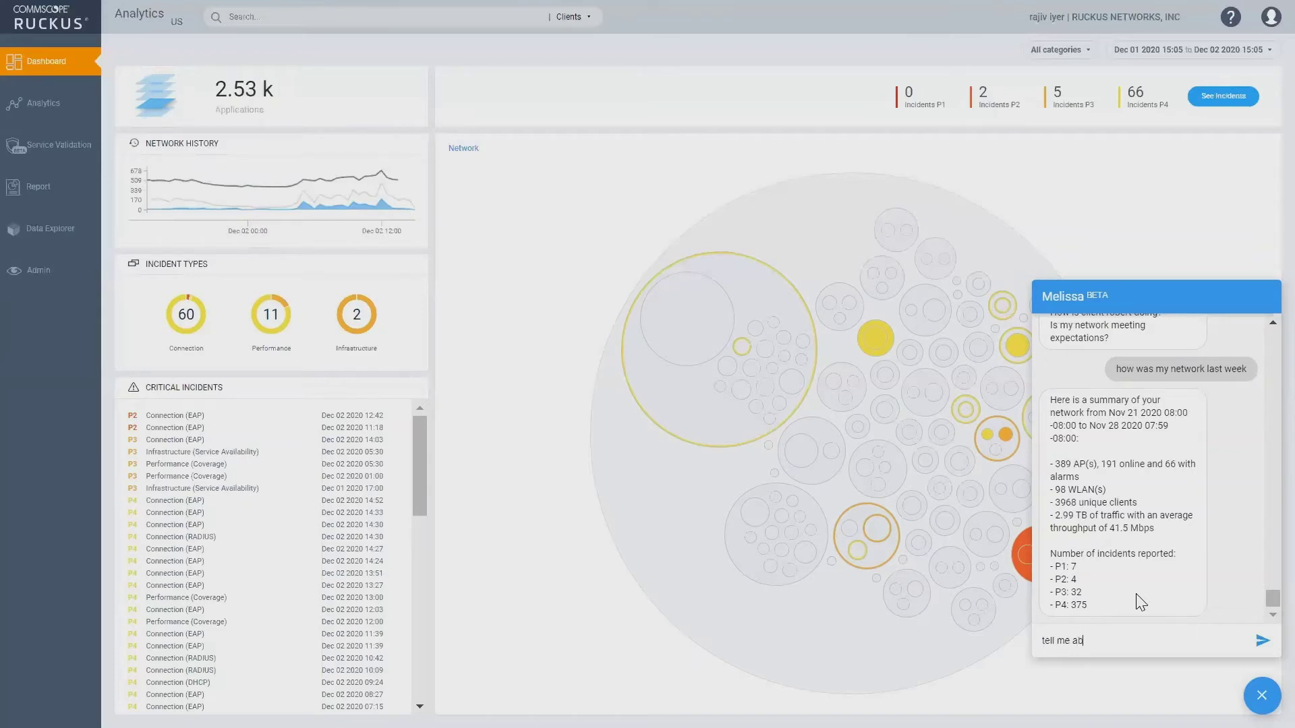
pyautogui.write('out failures')
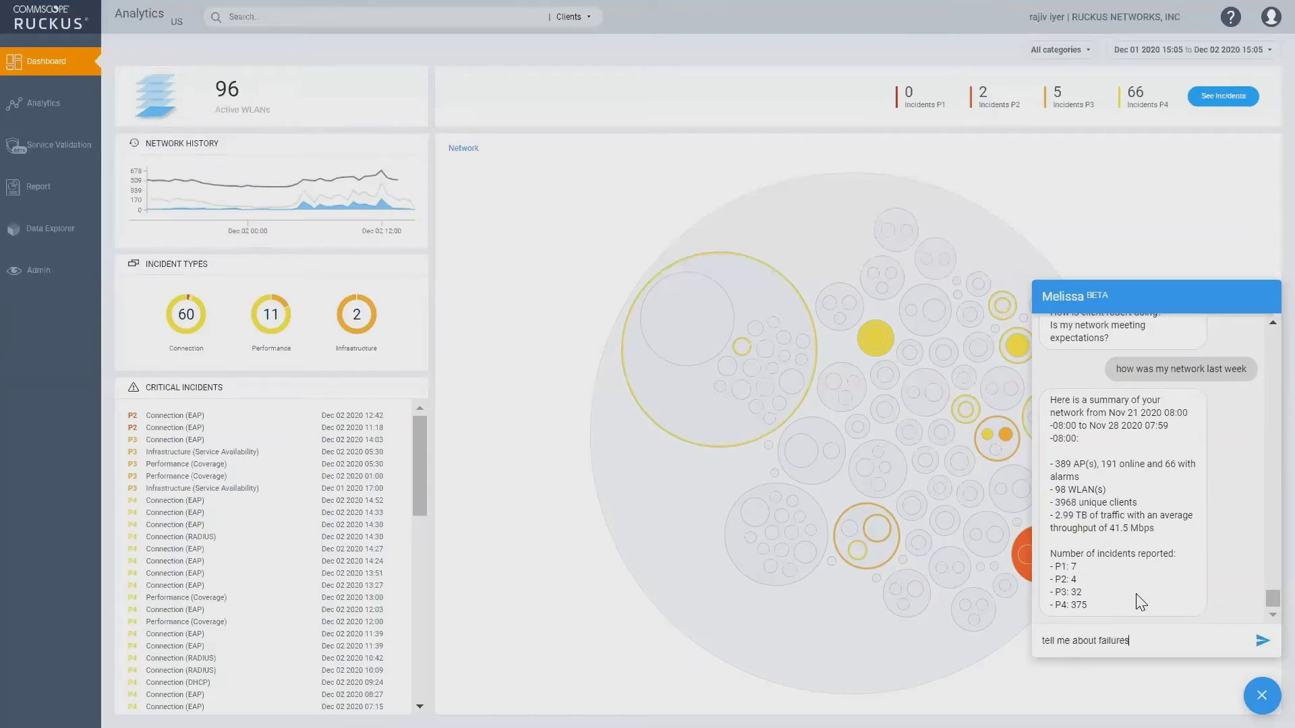
pyautogui.write(' on the netwo')
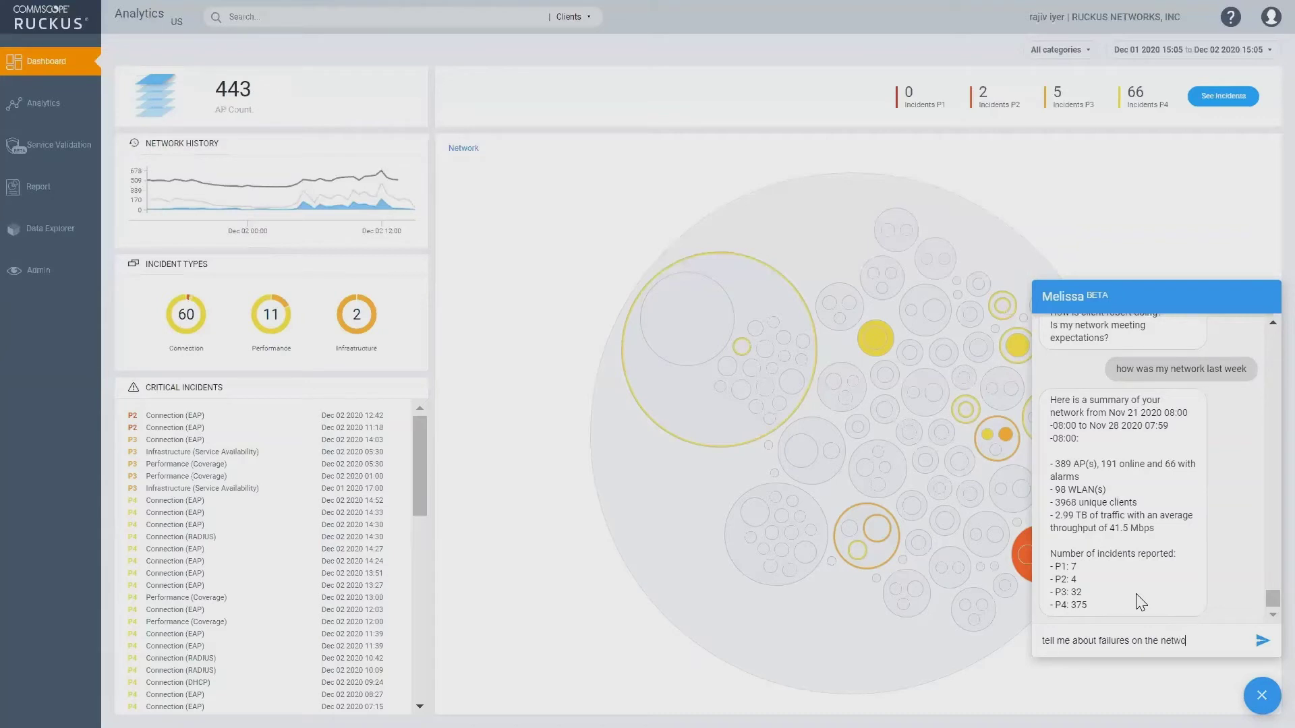
pyautogui.write('rk')
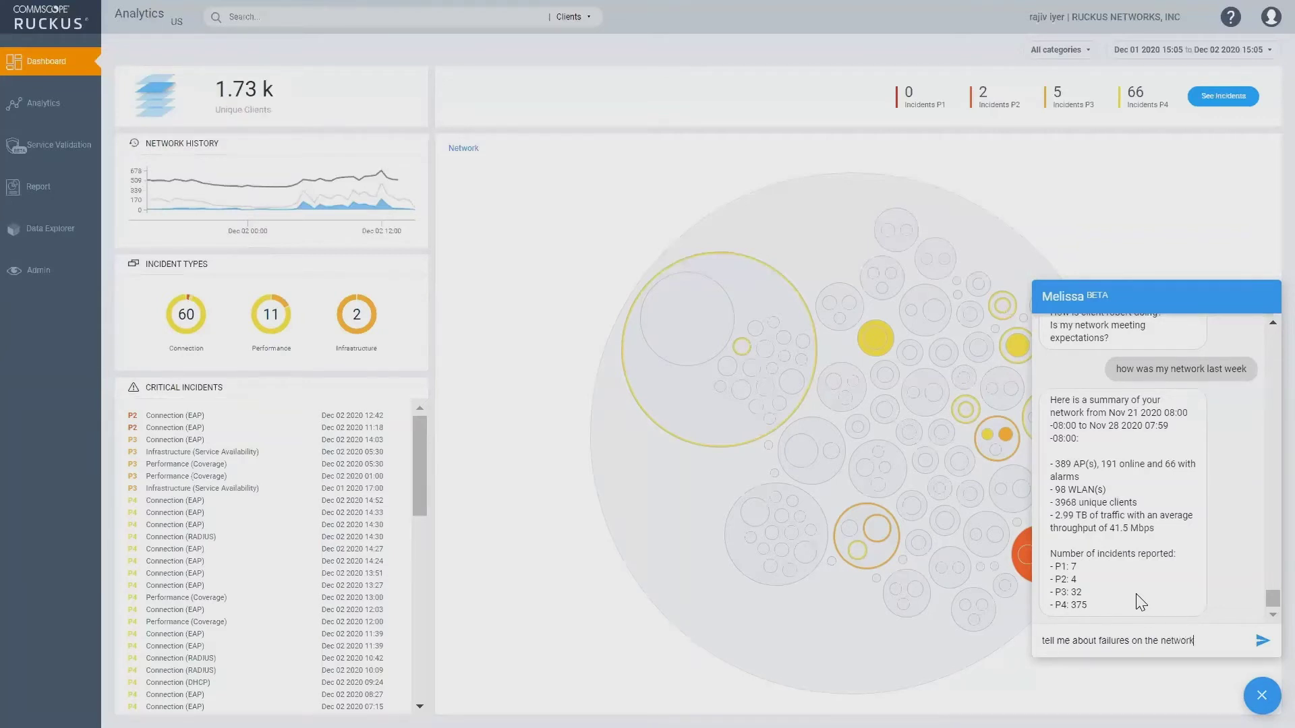
pyautogui.press('Return')
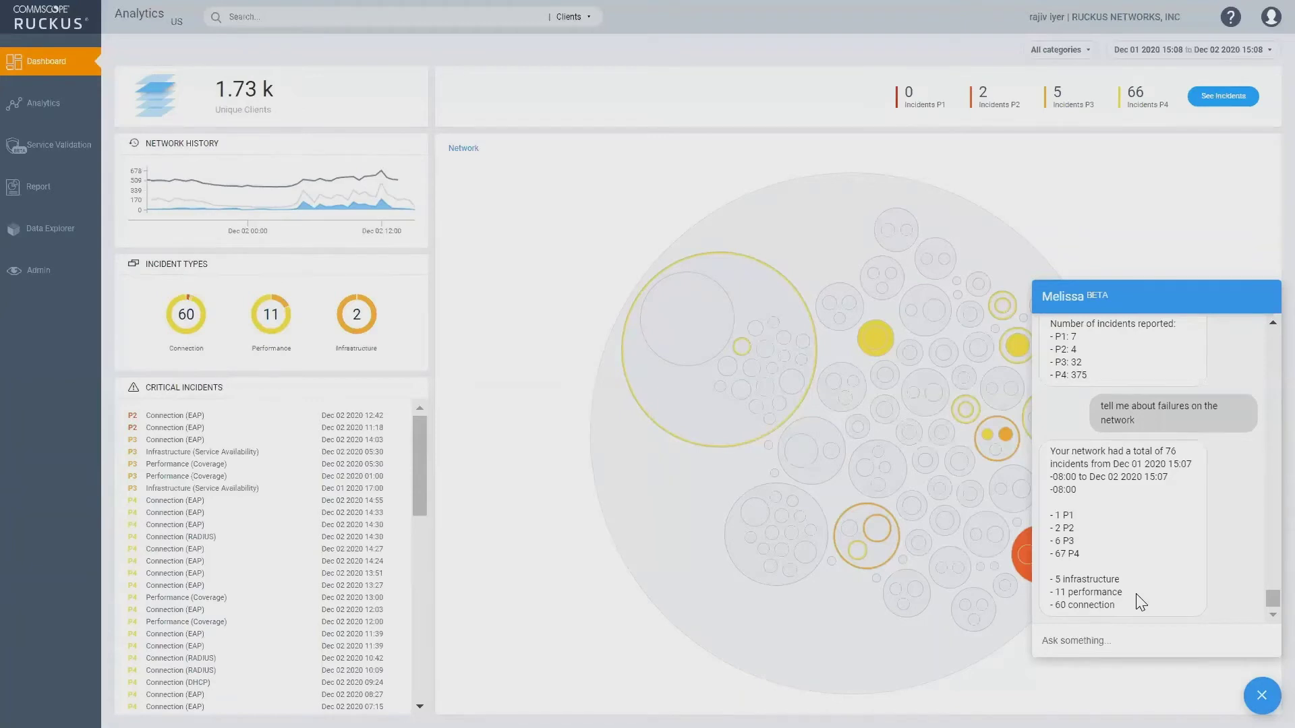
# Ask Melissa 'what is the busiest wlan' for the top three WLANs by traffic and clients.
pyautogui.write('what is')
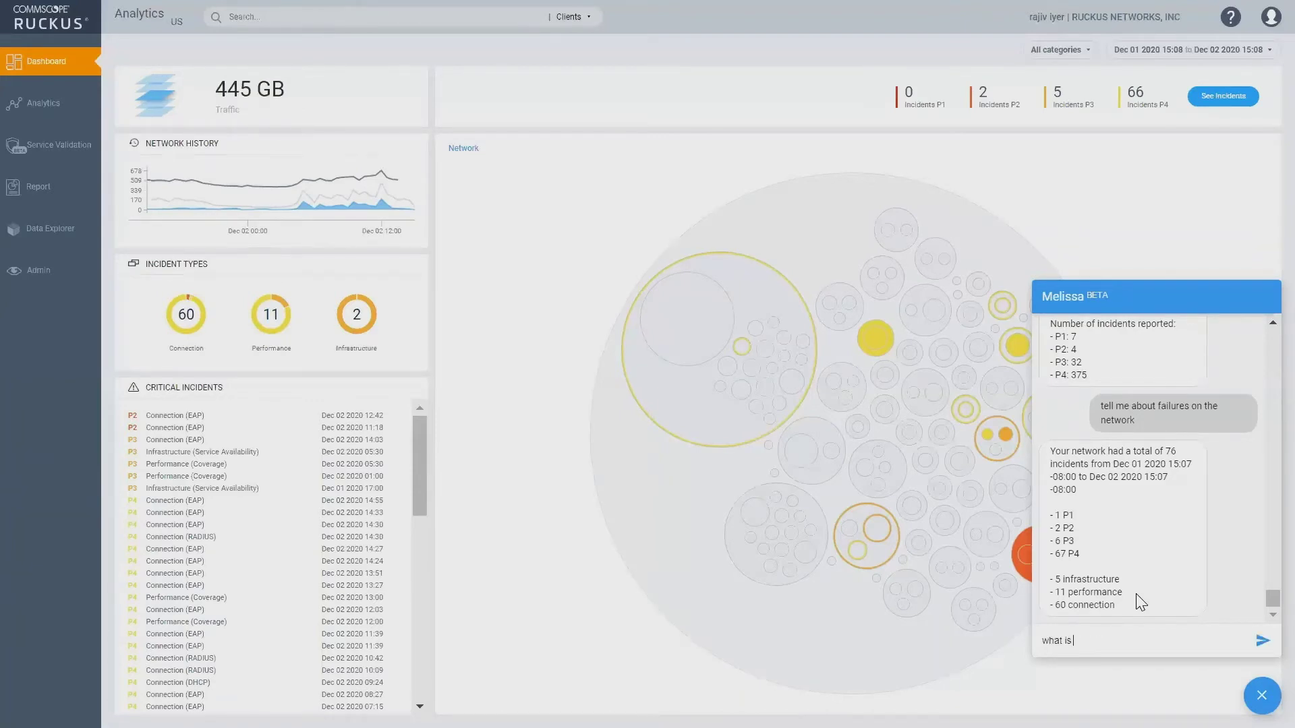
pyautogui.write(' the busiest wlan')
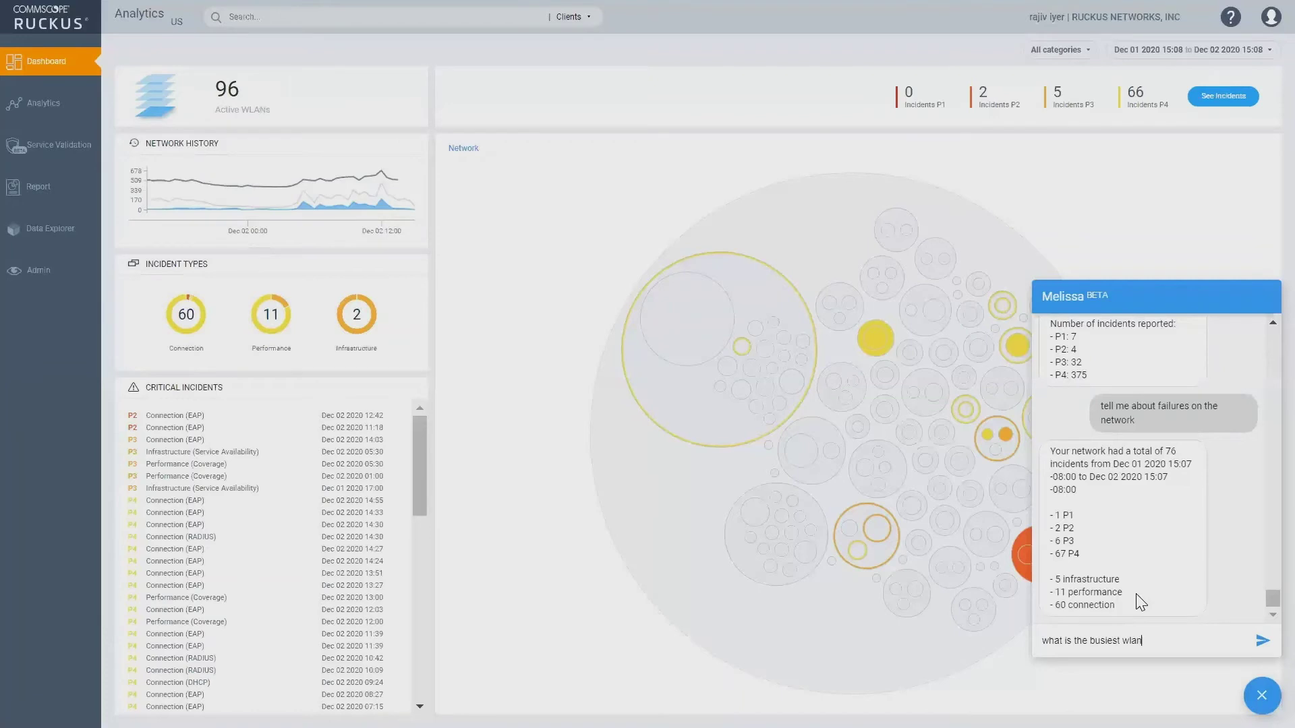
pyautogui.press('Return')
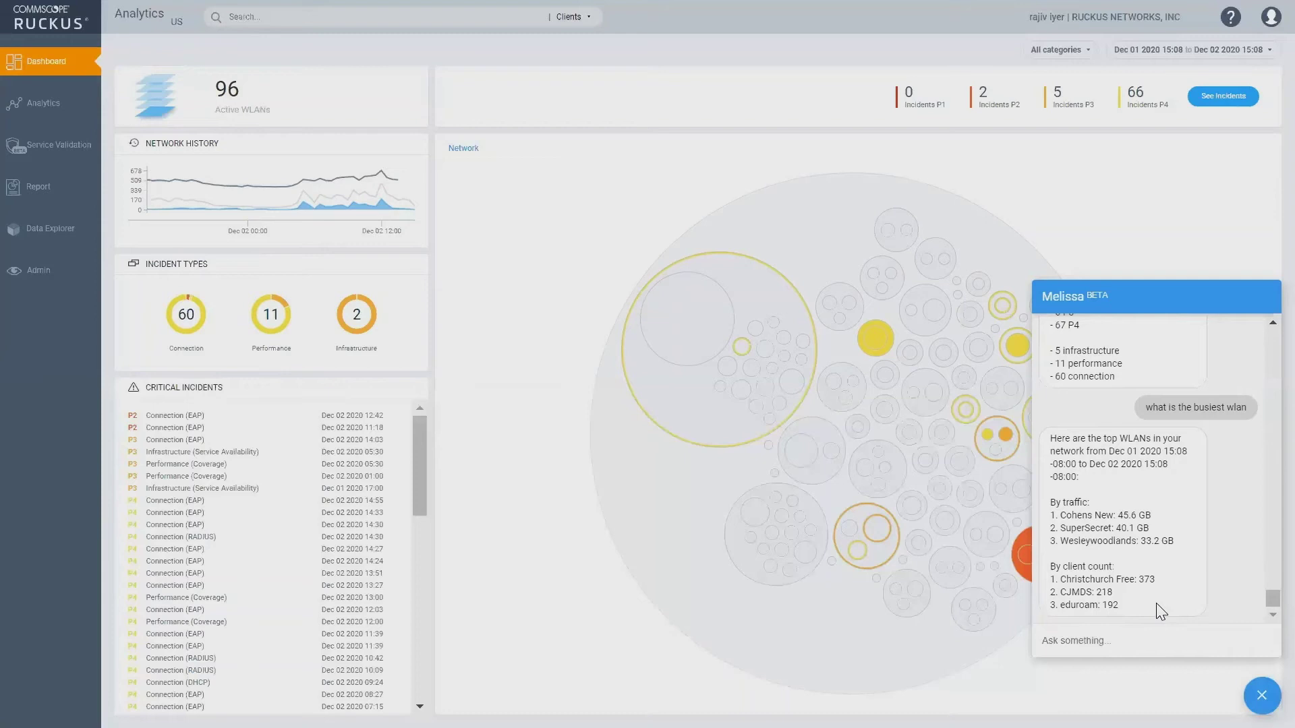
# Ask Melissa 'what was the busiest ssid last month', revealing MCD-ChinaNet at 1.39 TB.
pyautogui.write('wh')
pyautogui.press('BackSpace')
pyautogui.write('at')
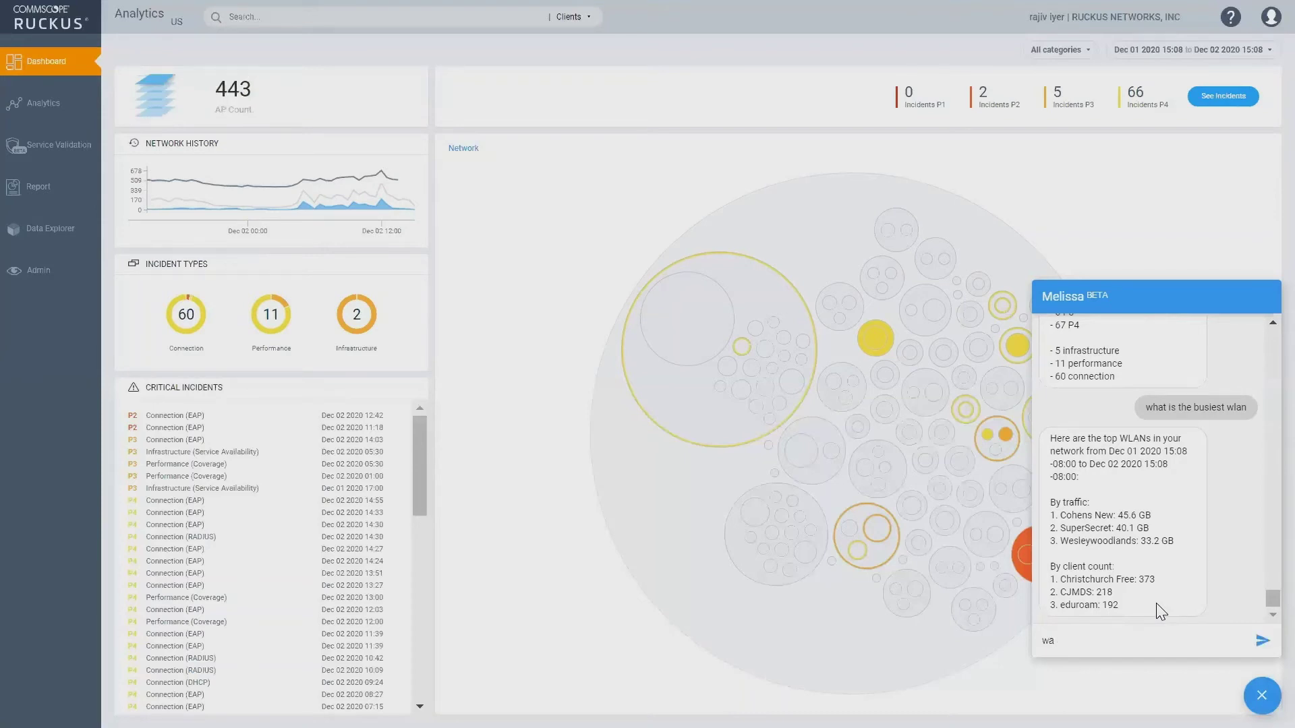
pyautogui.press('BackSpace')
pyautogui.write('hat was ')
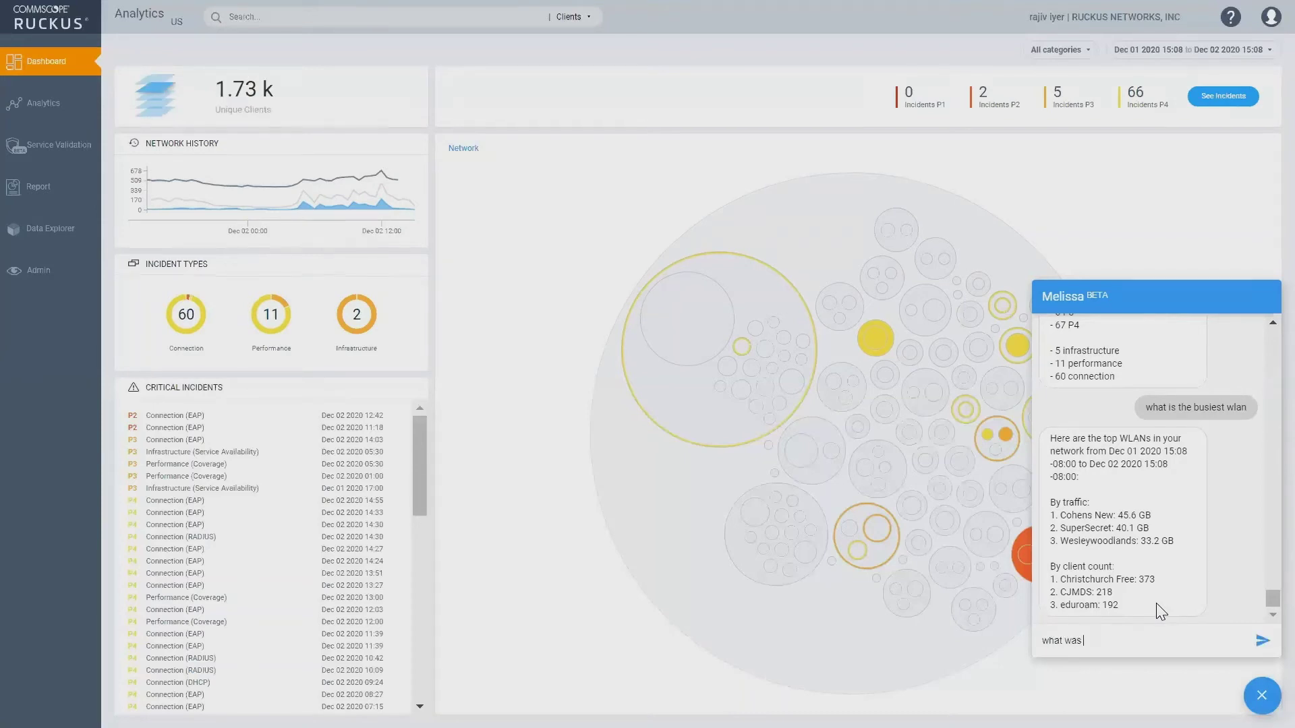
pyautogui.write('the busies')
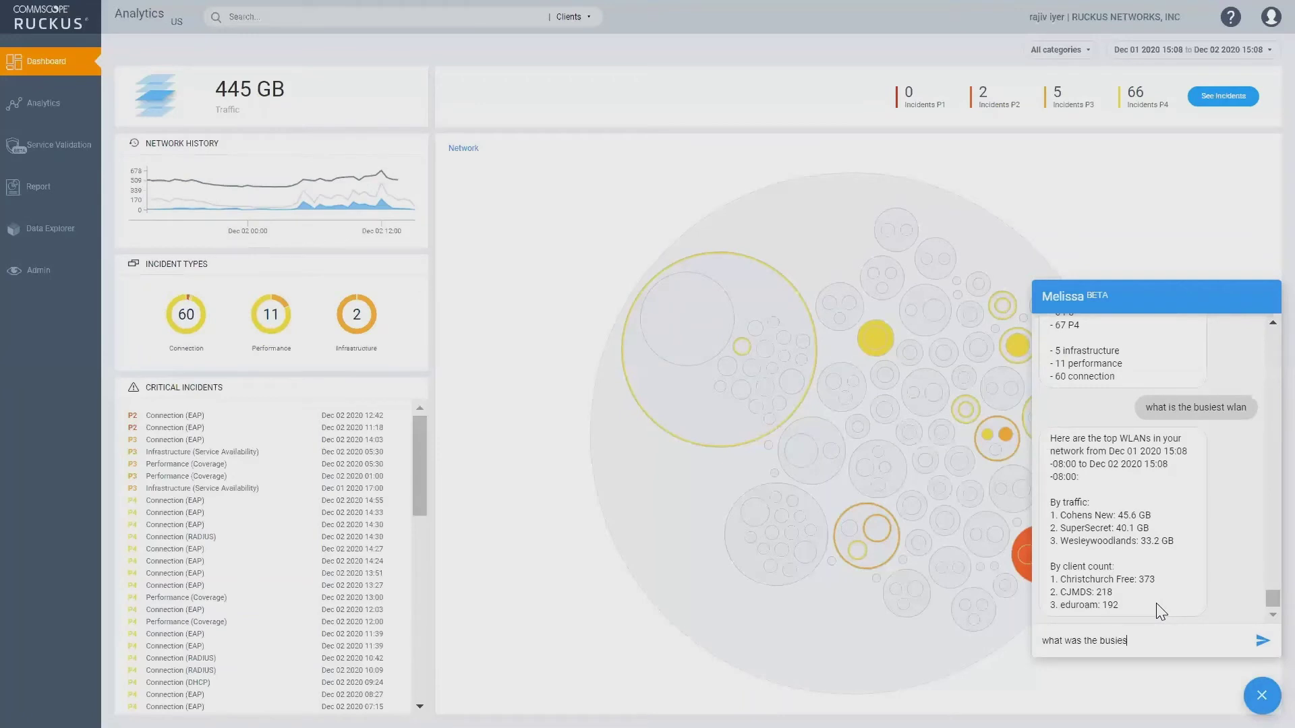
pyautogui.write('t wlan')
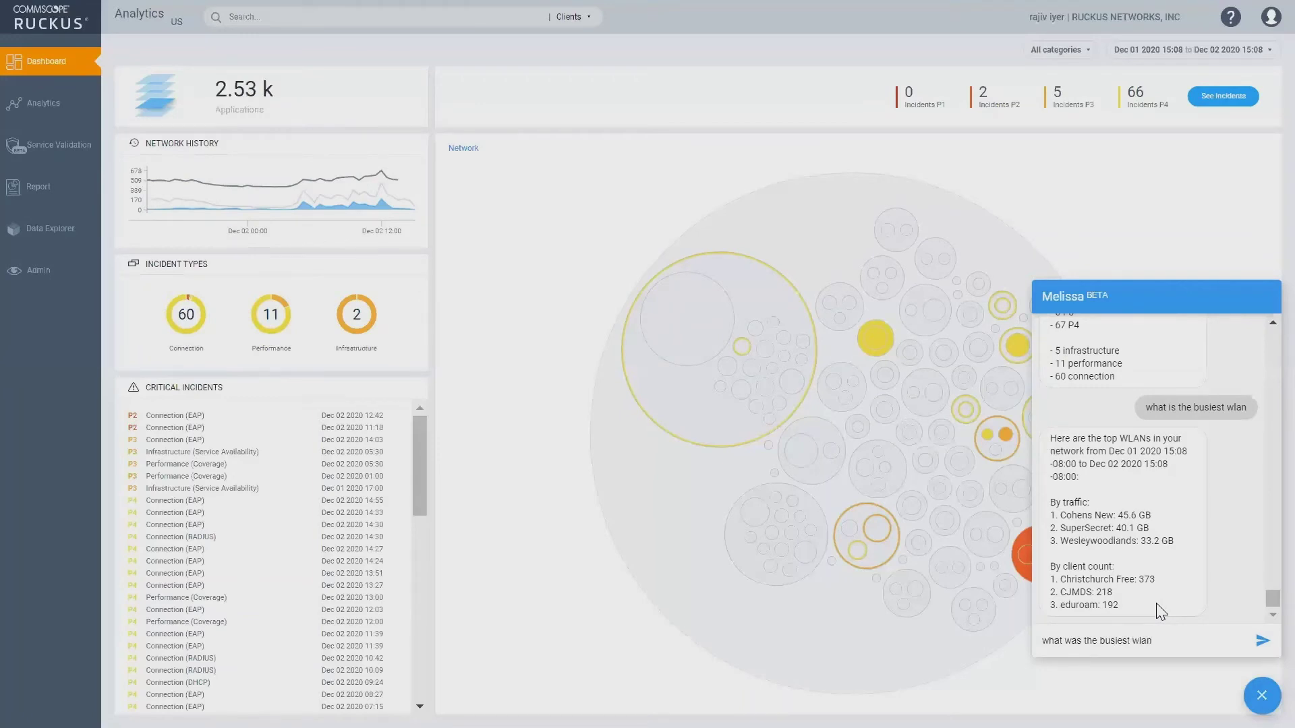
pyautogui.press('BackSpace')
pyautogui.press('BackSpace')
pyautogui.press('BackSpace')
pyautogui.press('BackSpace')
pyautogui.write('s')
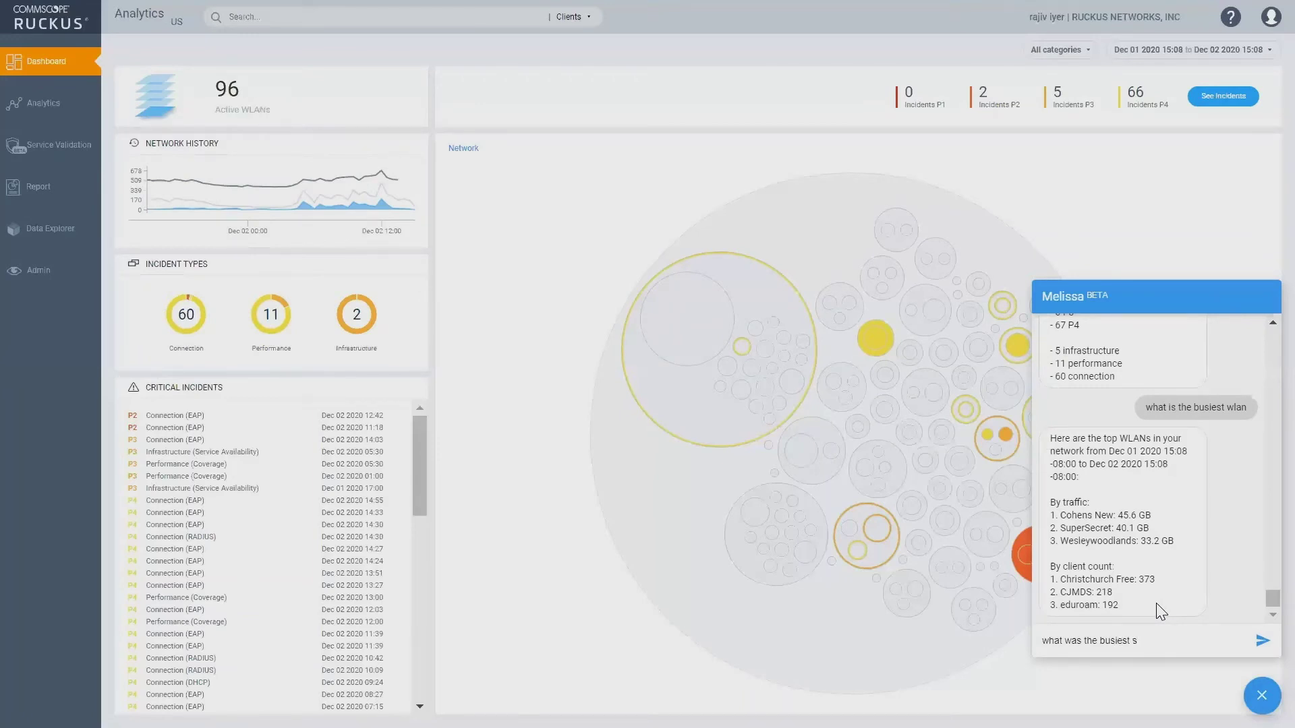
pyautogui.write('sid')
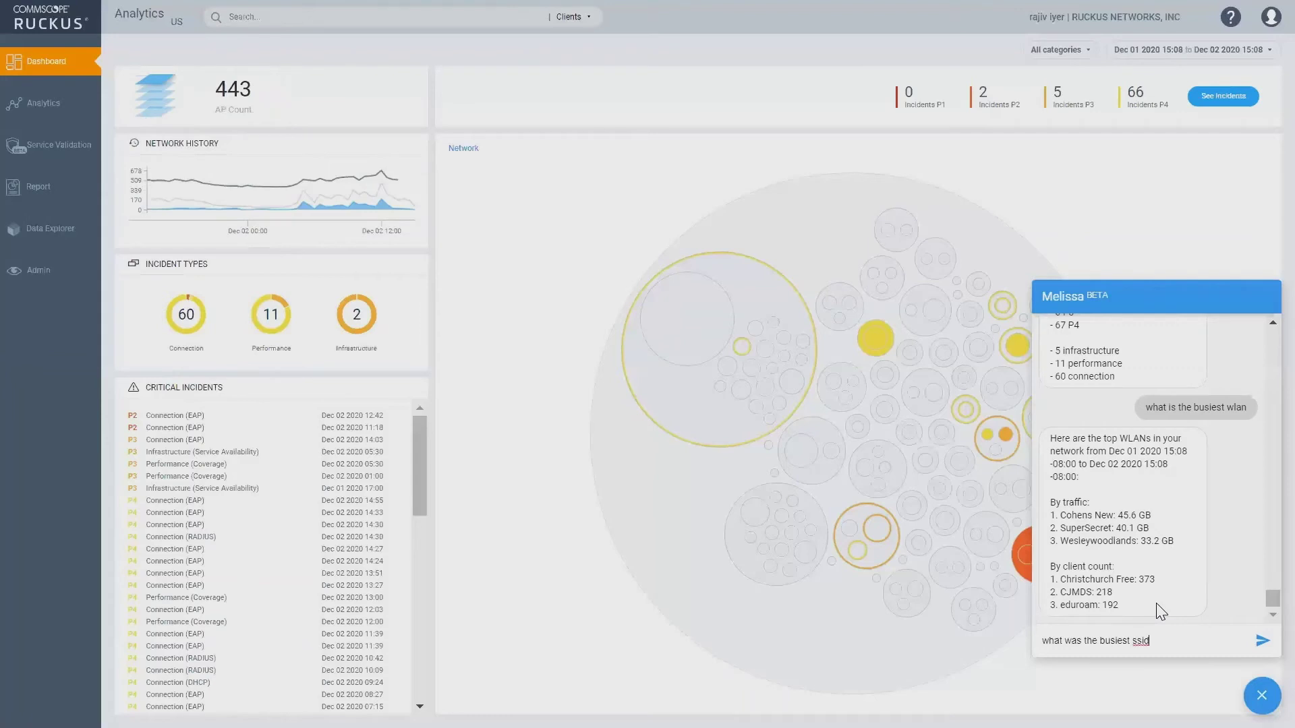
pyautogui.write(' last month')
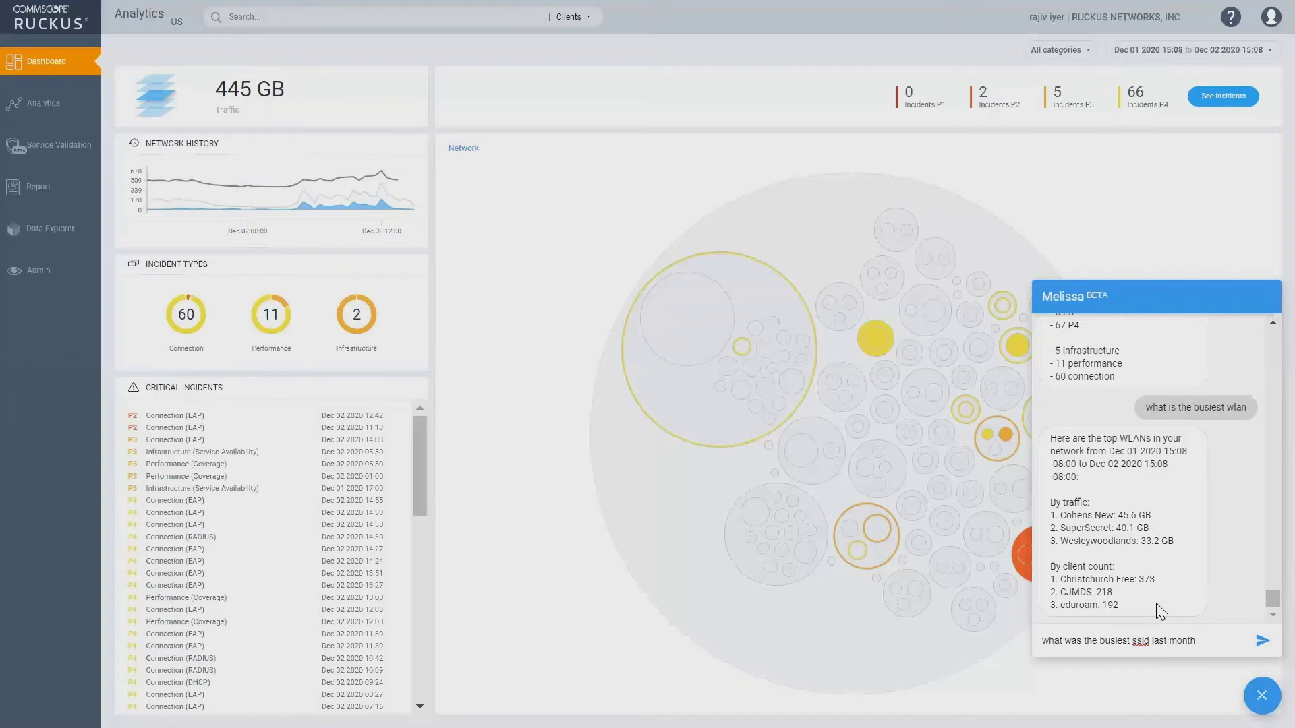
pyautogui.press('Return')
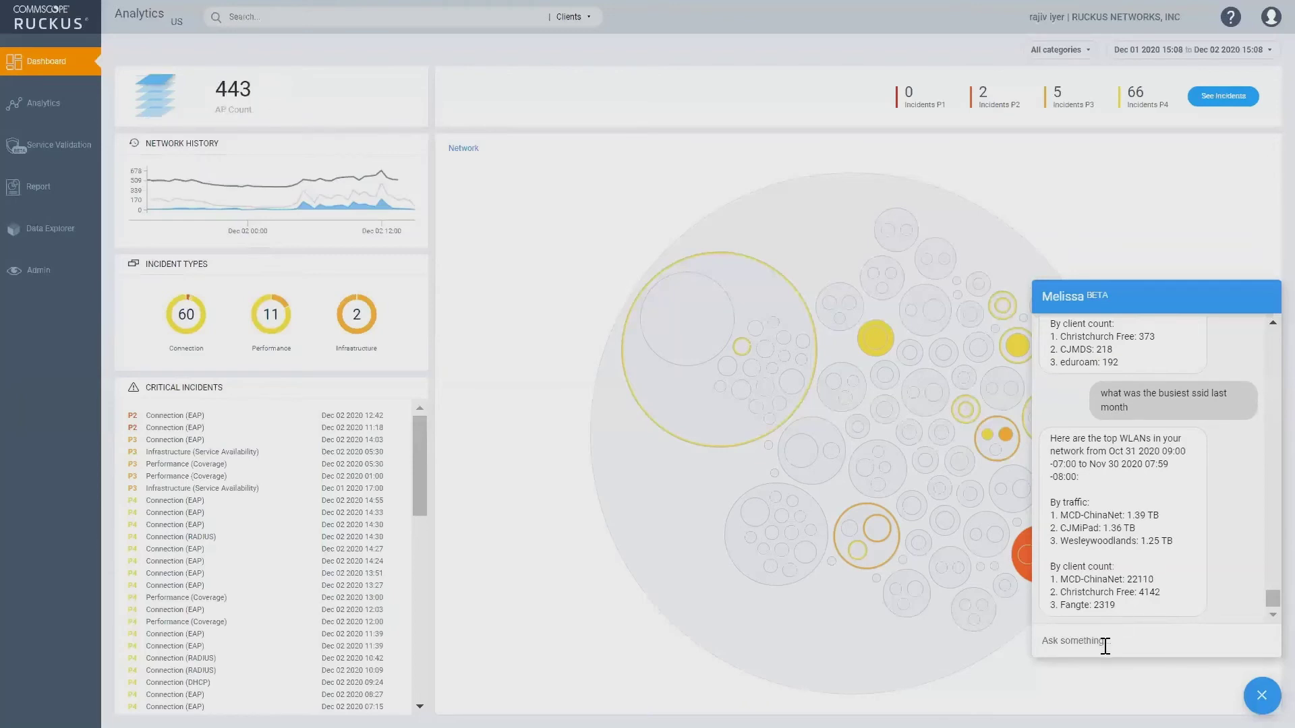
# Ask Melissa to 'find client' followed by the owner's name to show that client's summary.
pyautogui.write('f')
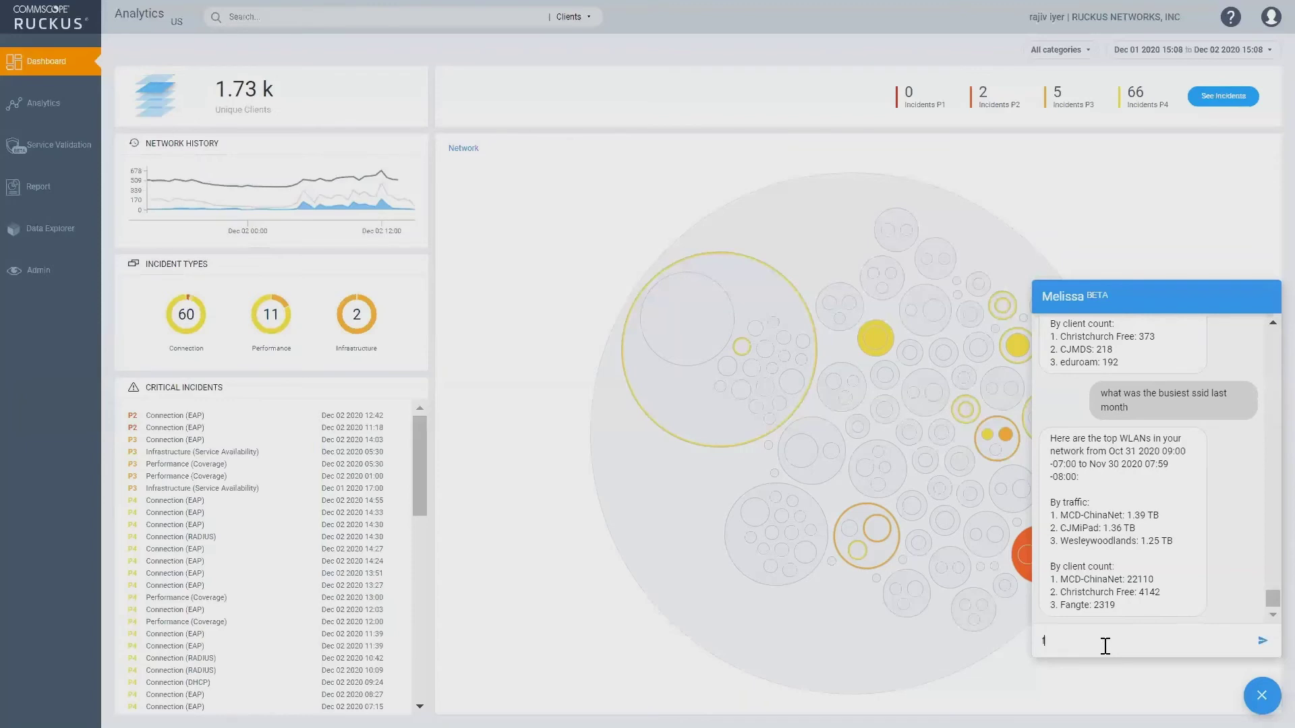
pyautogui.write('ind client')
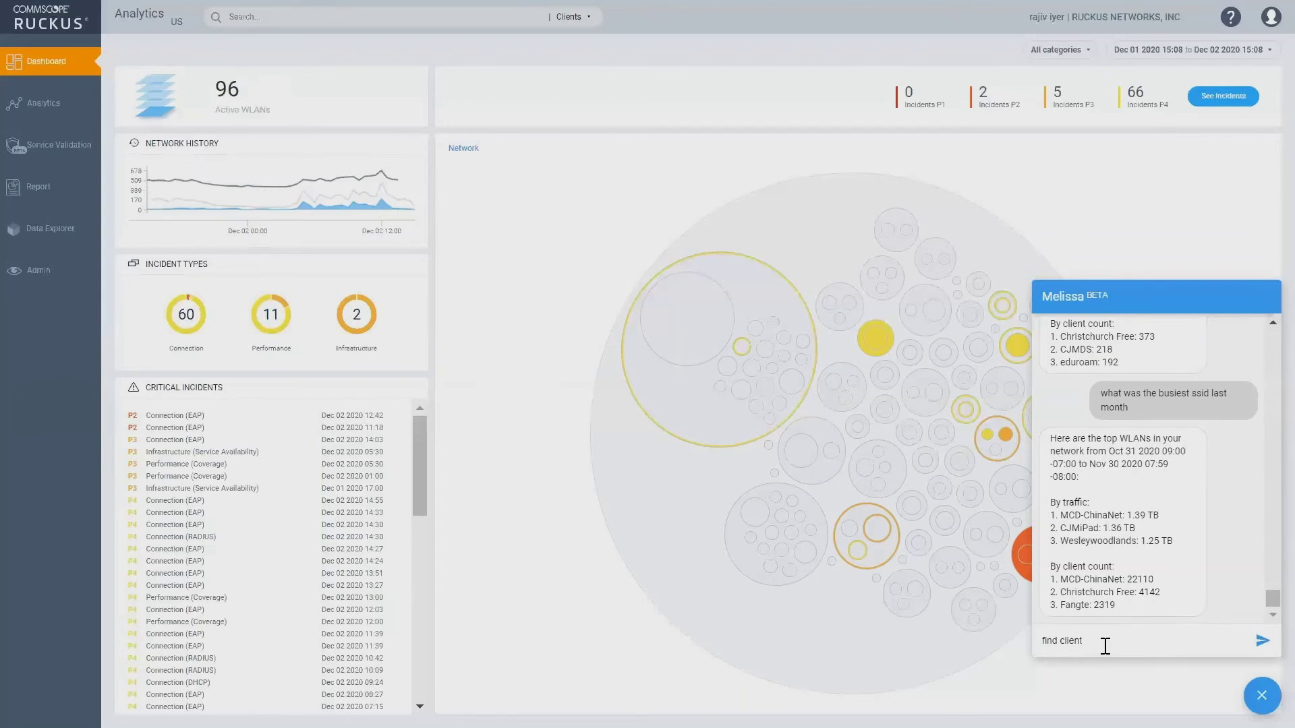
pyautogui.write(' dav')
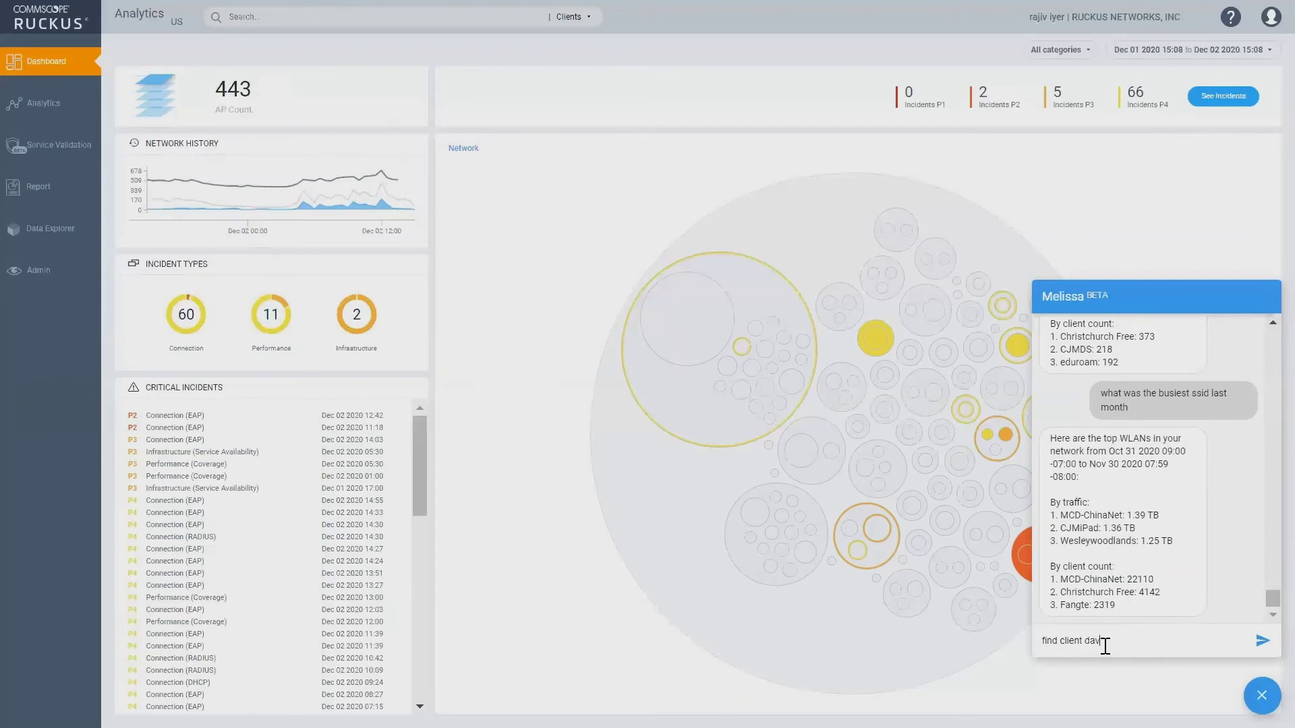
pyautogui.write('id')
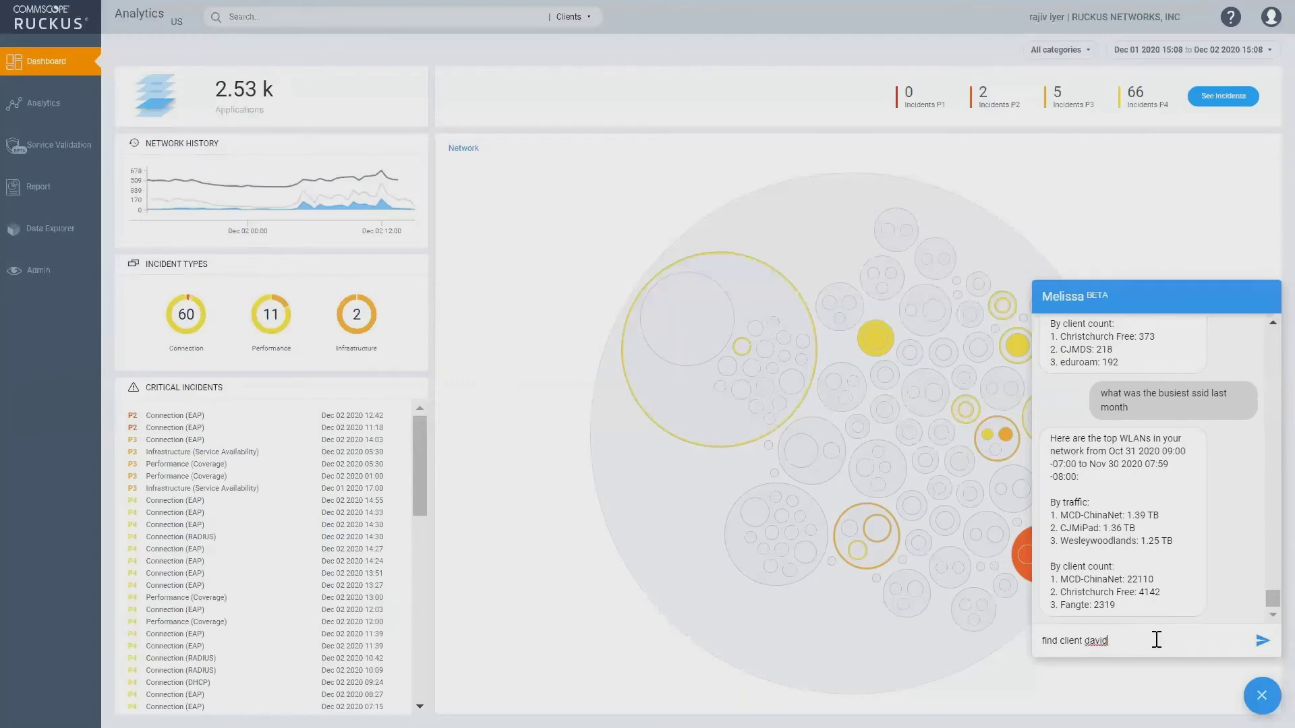
pyautogui.press('Return')
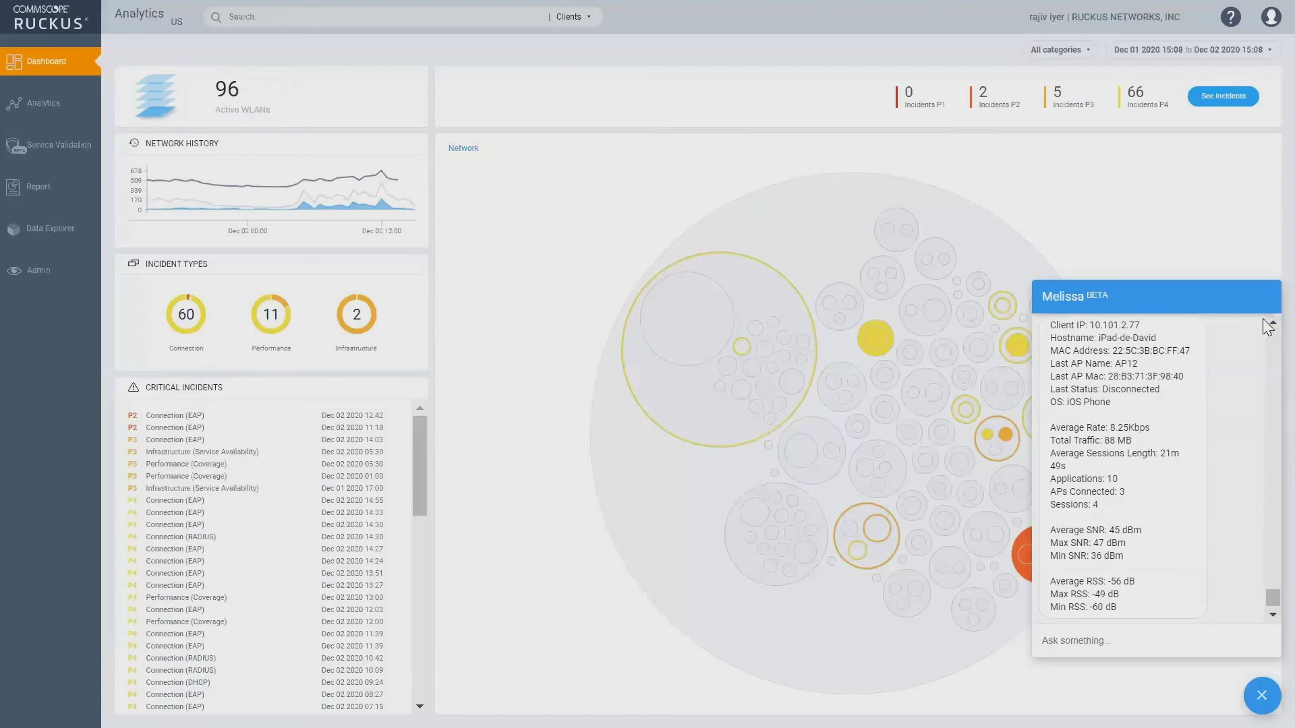
pyautogui.scroll(2, 1264, 323)
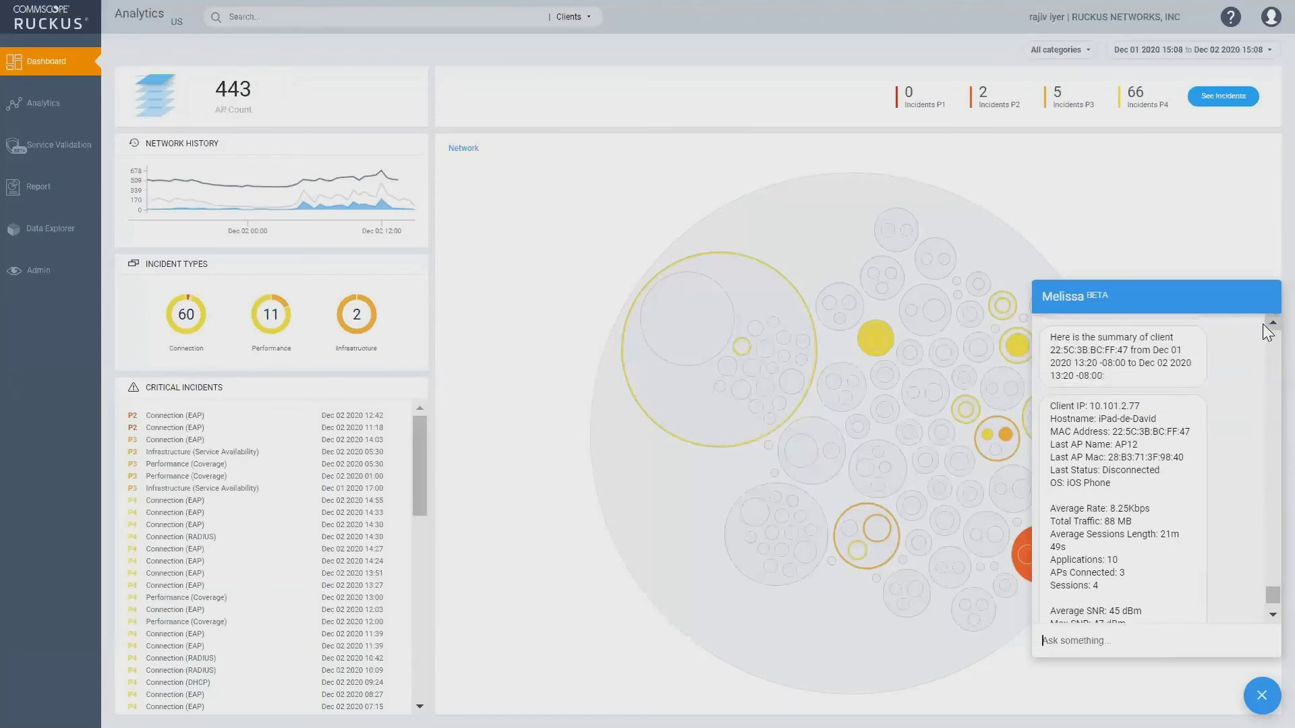
pyautogui.scroll(3, 1262, 325)
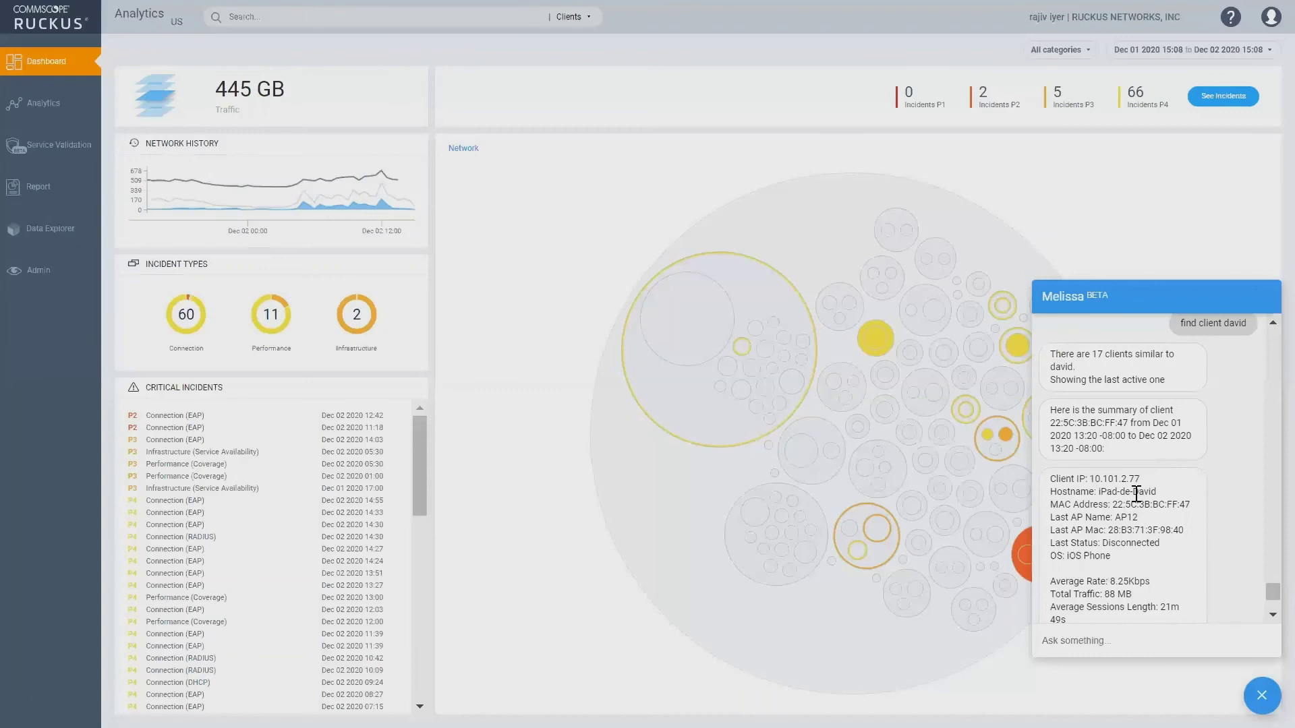
pyautogui.moveTo(1134, 492); pyautogui.dragTo(1157, 494)
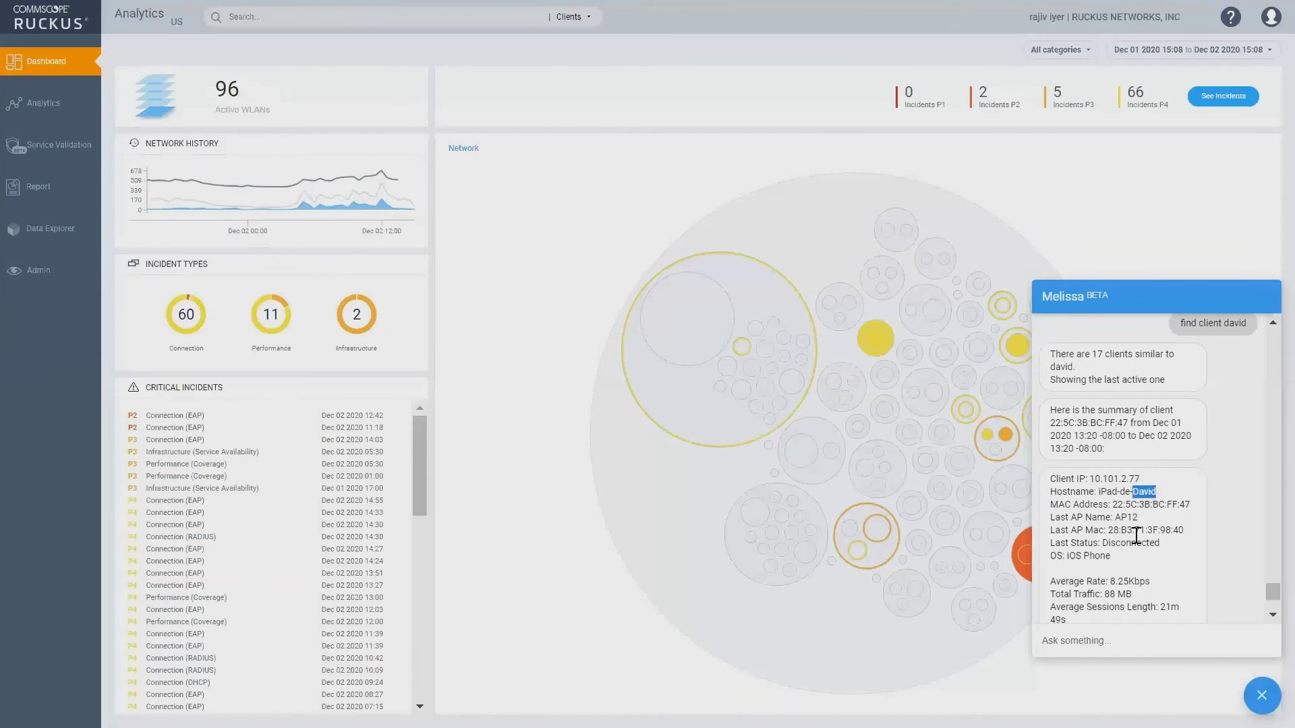
pyautogui.scroll(-3, 1137, 536)
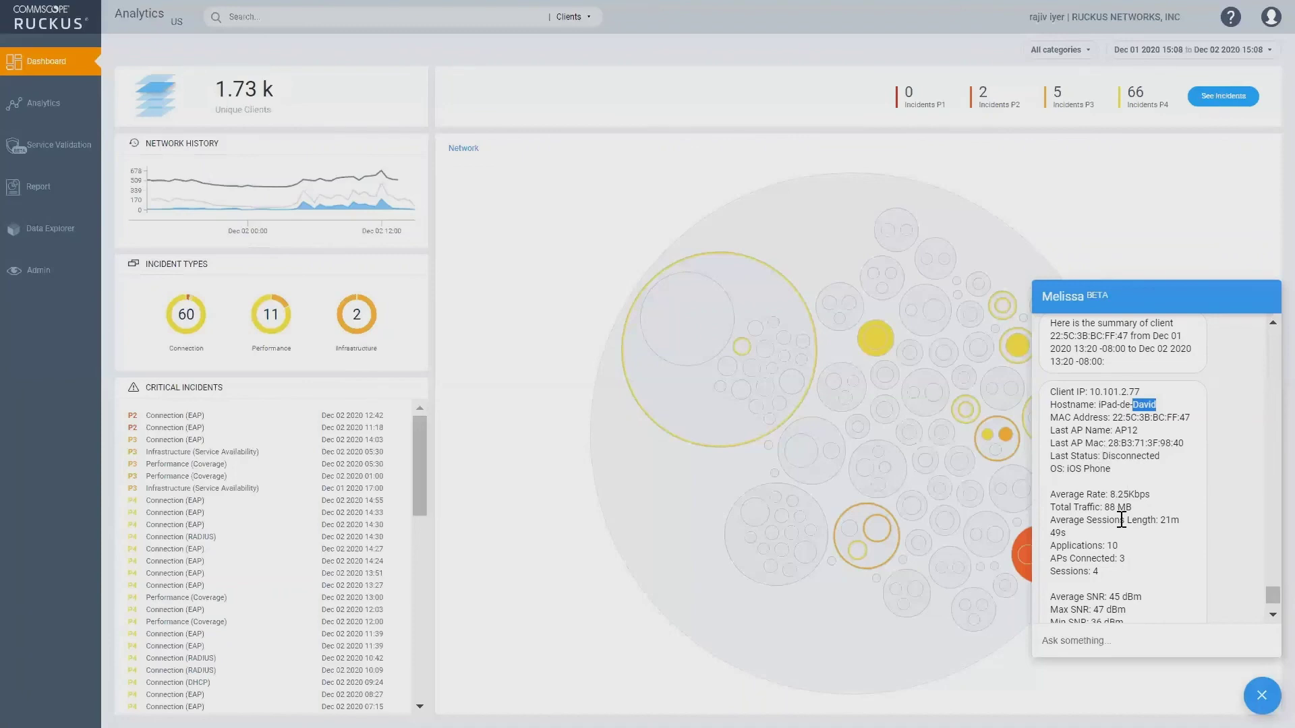
pyautogui.scroll(-2, 1122, 520)
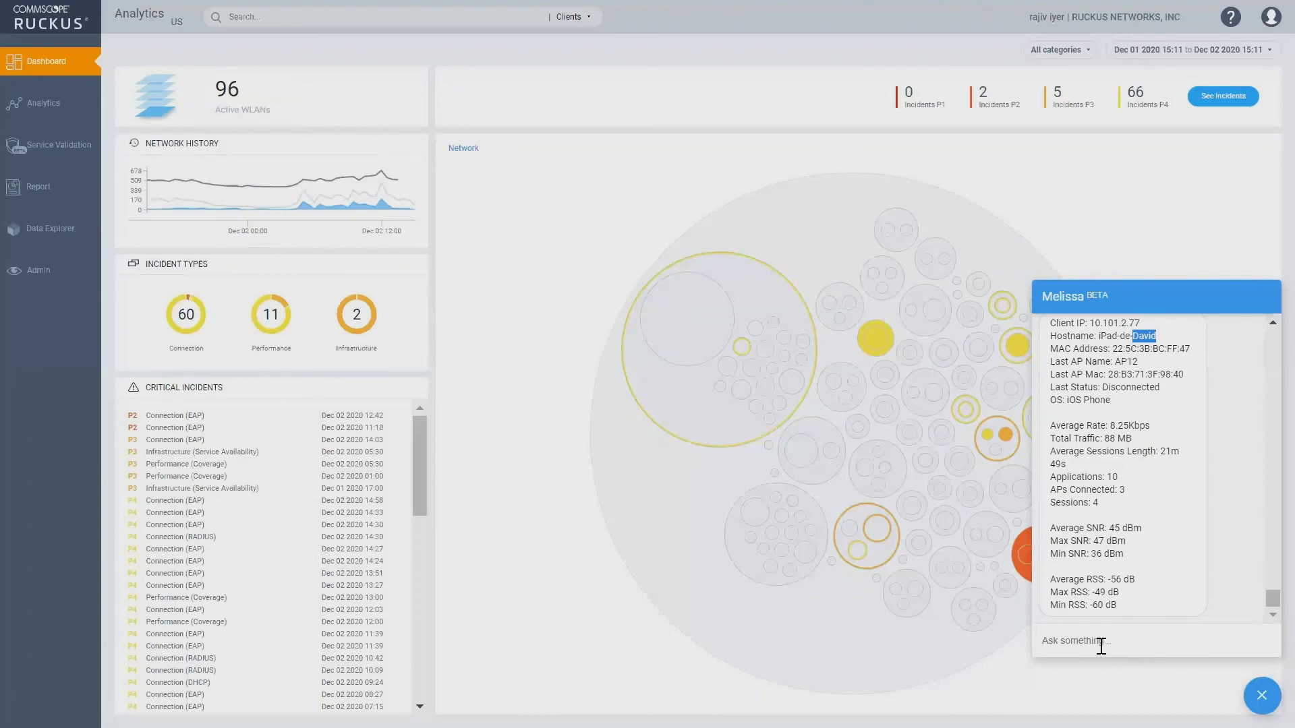
pyautogui.click(1101, 646)
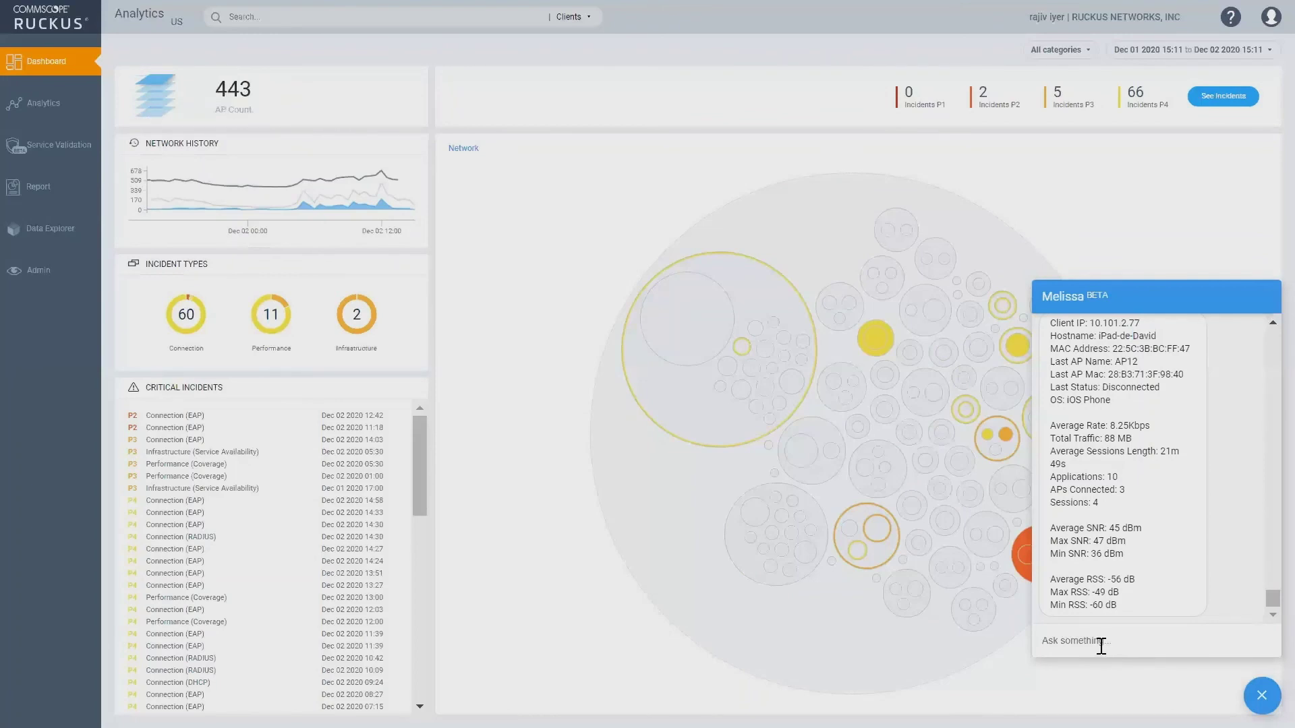